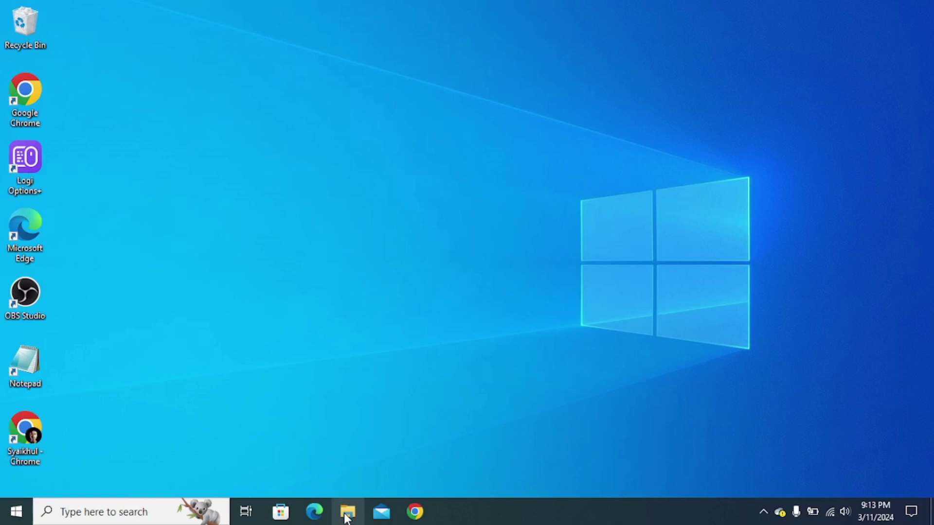
# Step: Open File Explorer and go to the System32 folder inside Windows on the Master (C:) drive
pyautogui.click(347, 515)
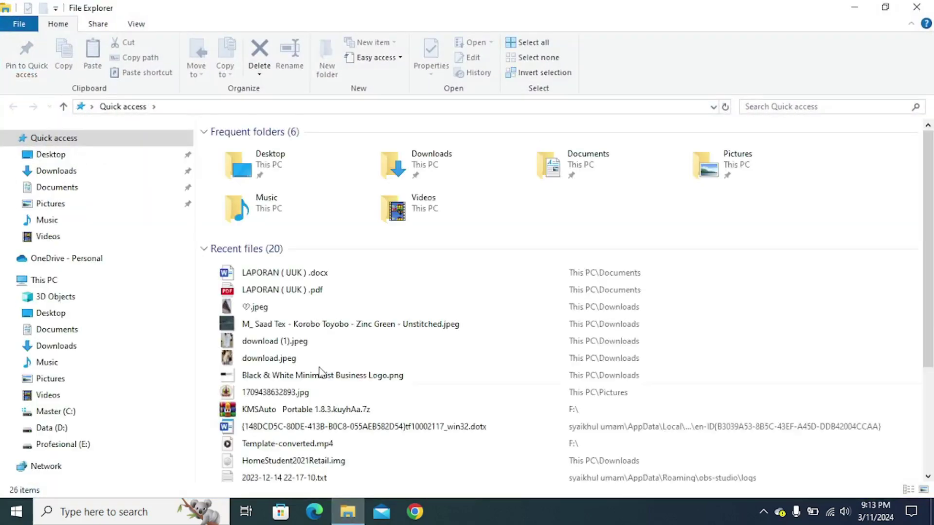
pyautogui.click(52, 413)
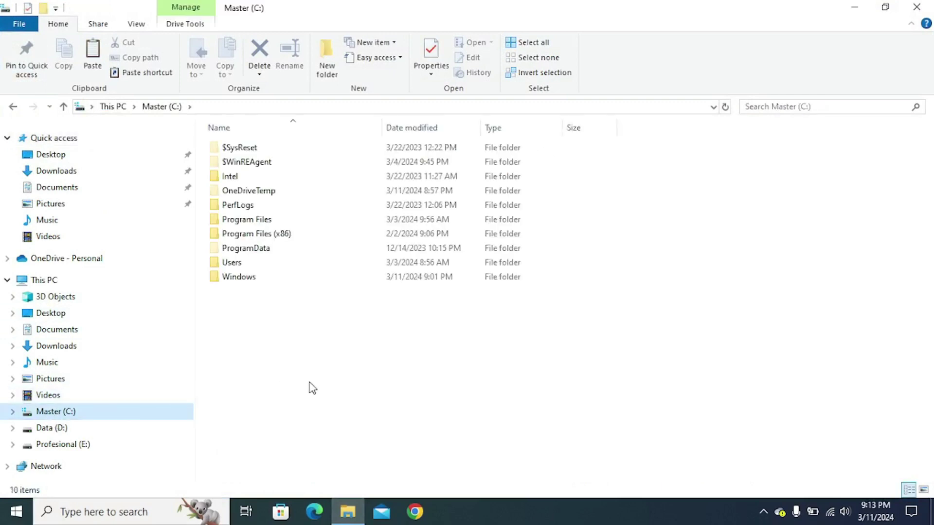
pyautogui.click(232, 280)
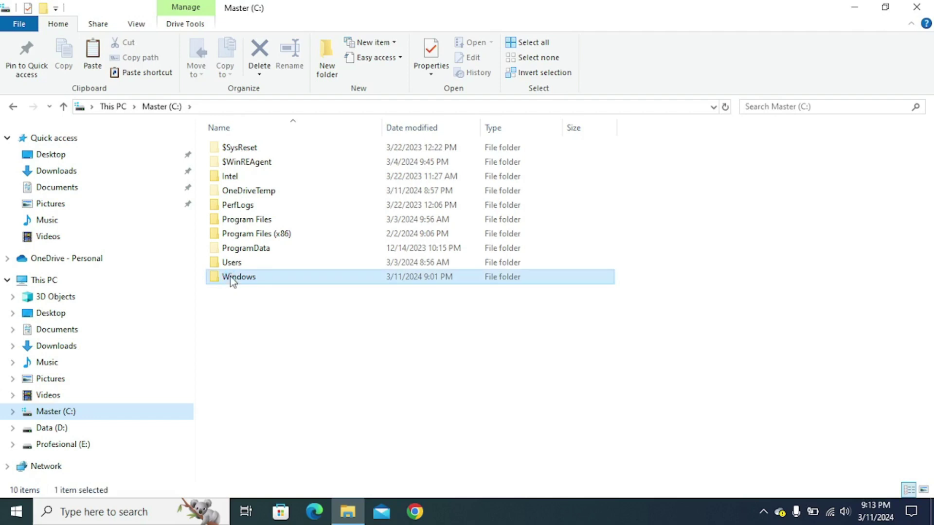
pyautogui.doubleClick(230, 278)
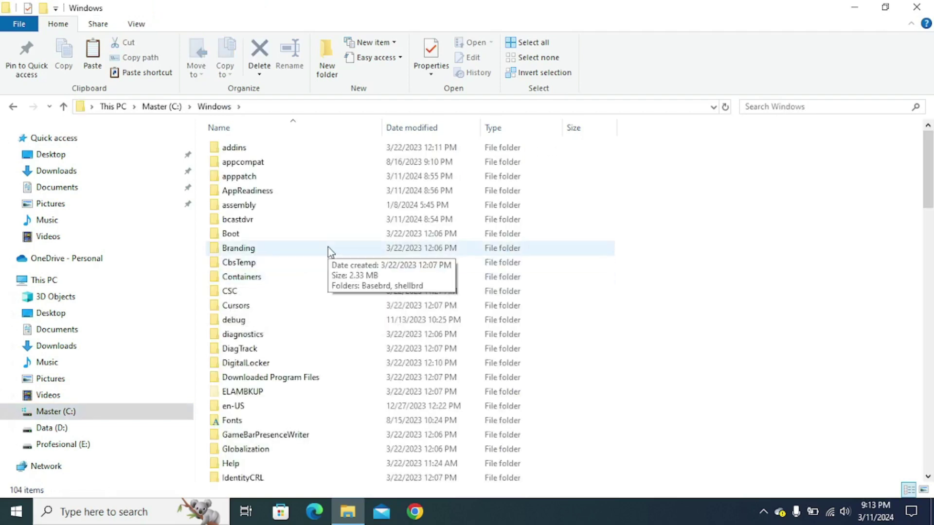
pyautogui.scroll(-10, 327, 247)
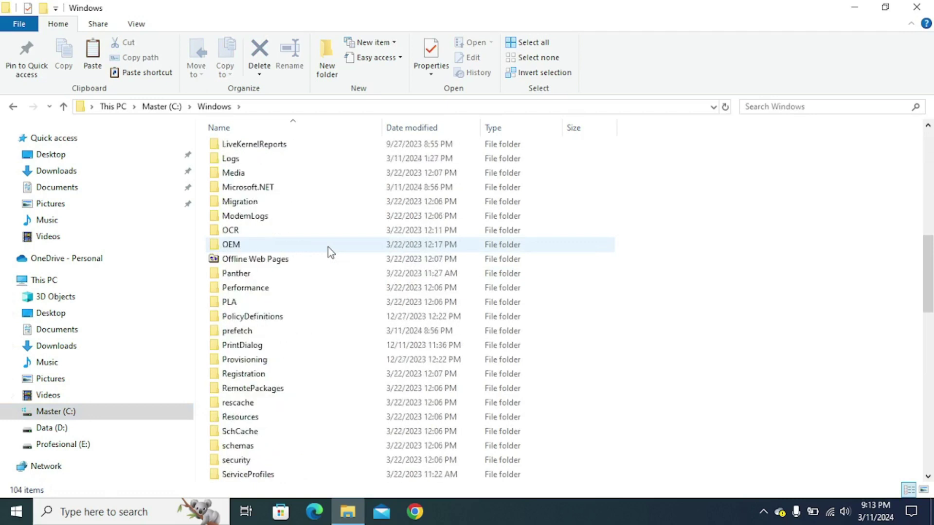
pyautogui.scroll(-7, 328, 248)
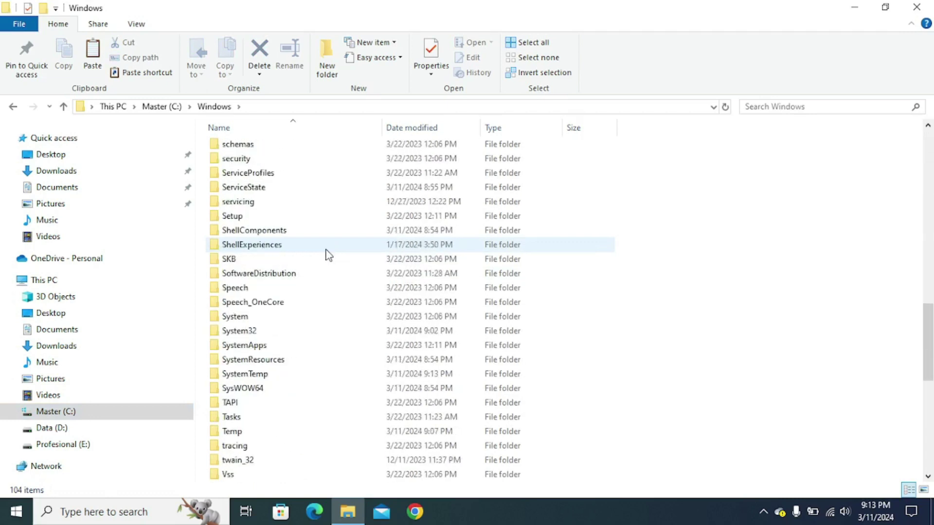
pyautogui.click(251, 336)
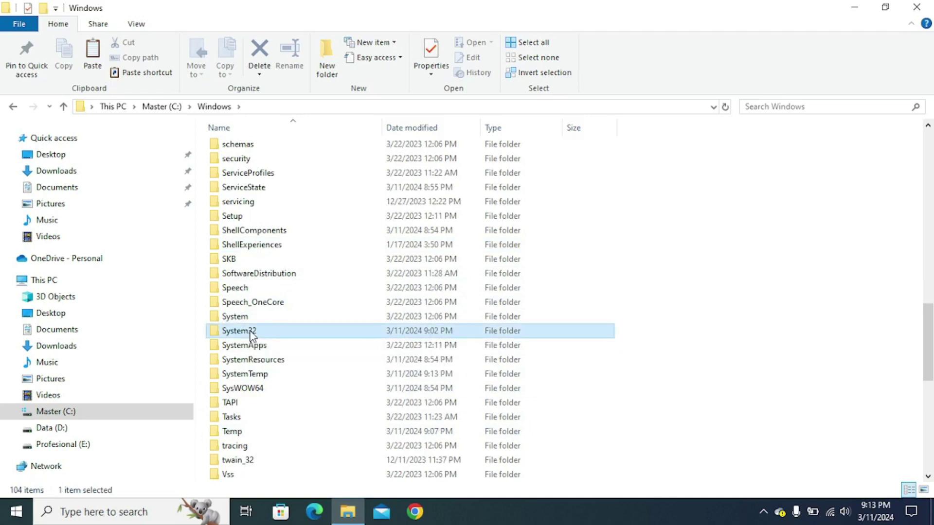
pyautogui.doubleClick(251, 335)
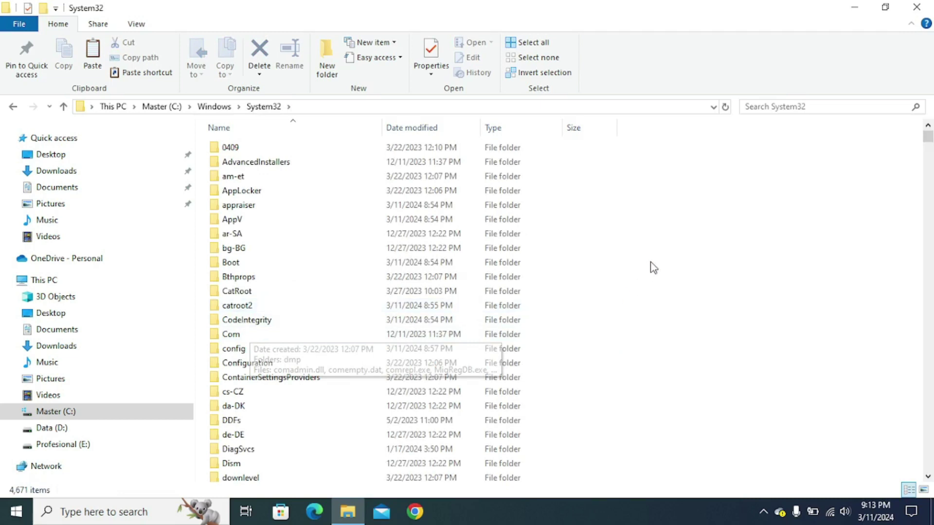
# Step: Search the System32 folder for "fsquirt"
pyautogui.click(775, 106)
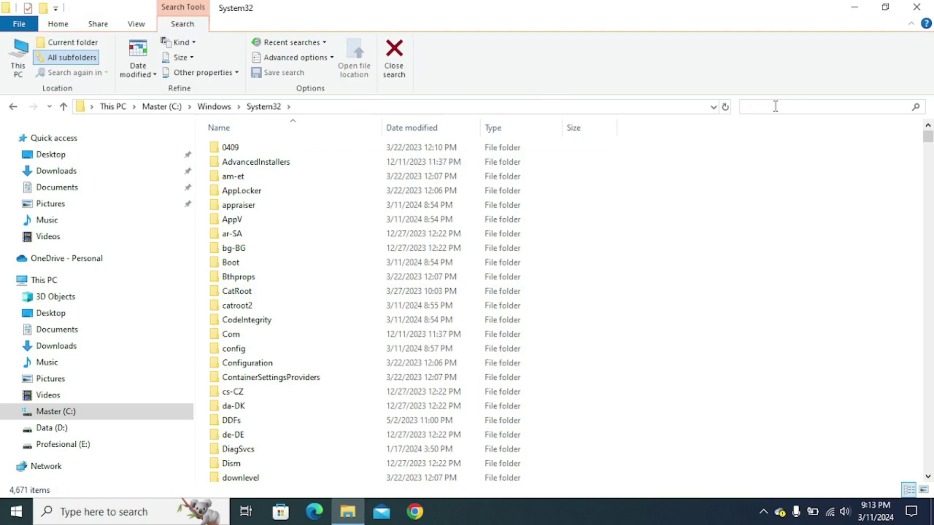
pyautogui.write('fsquirt')
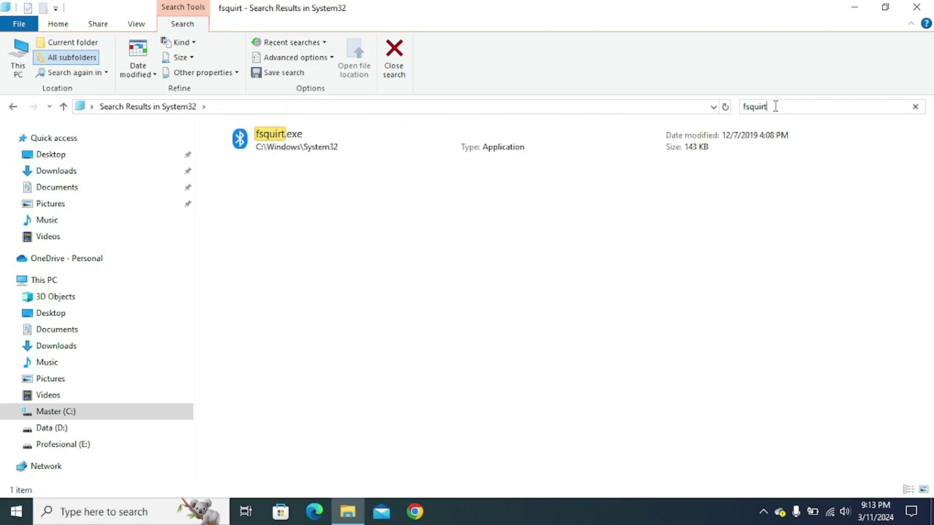
pyautogui.press('Return')
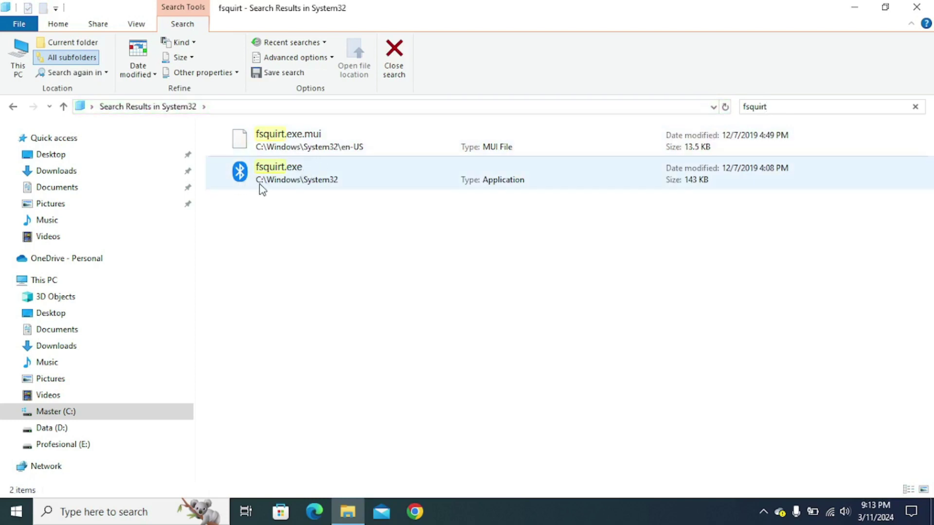
# Step: Copy fsquirt.exe from the search results, paste it onto the desktop, and move its icon into the open area
pyautogui.click(285, 173)
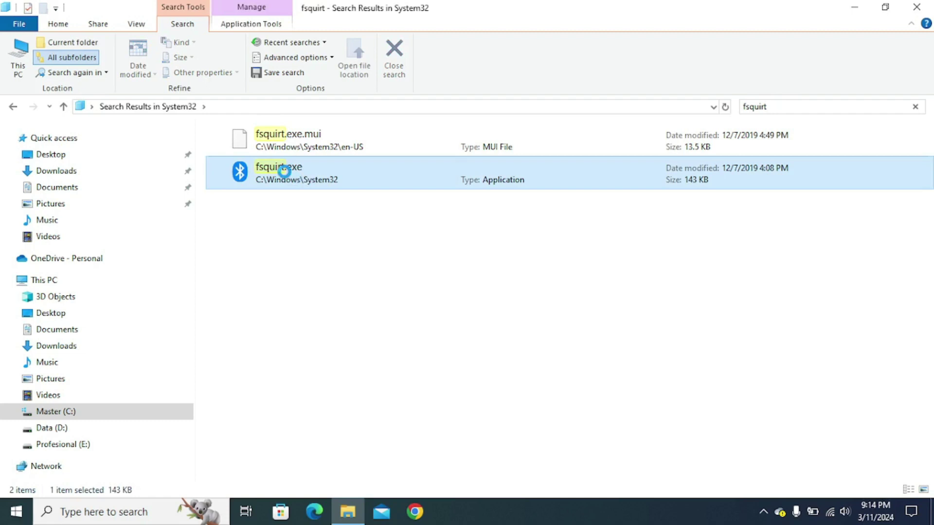
pyautogui.rightClick(285, 171)
pyautogui.click(317, 382)
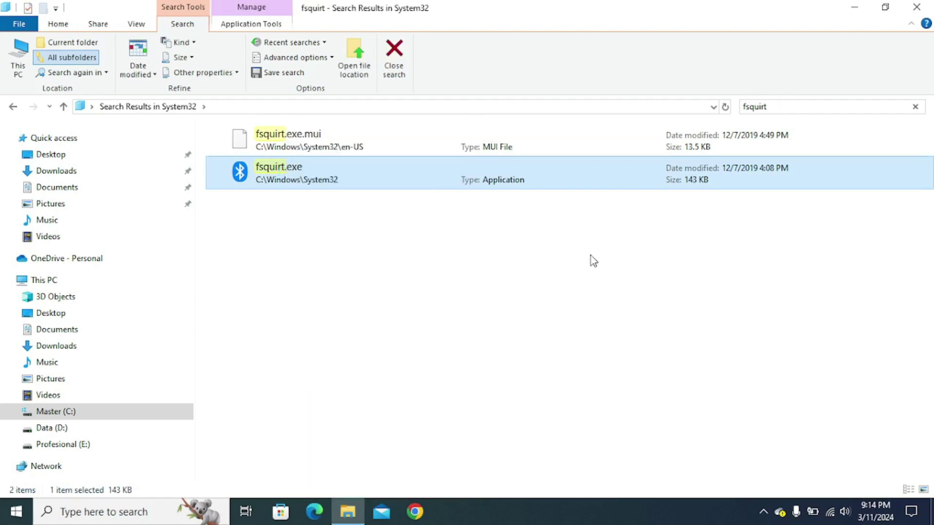
pyautogui.click(851, 15)
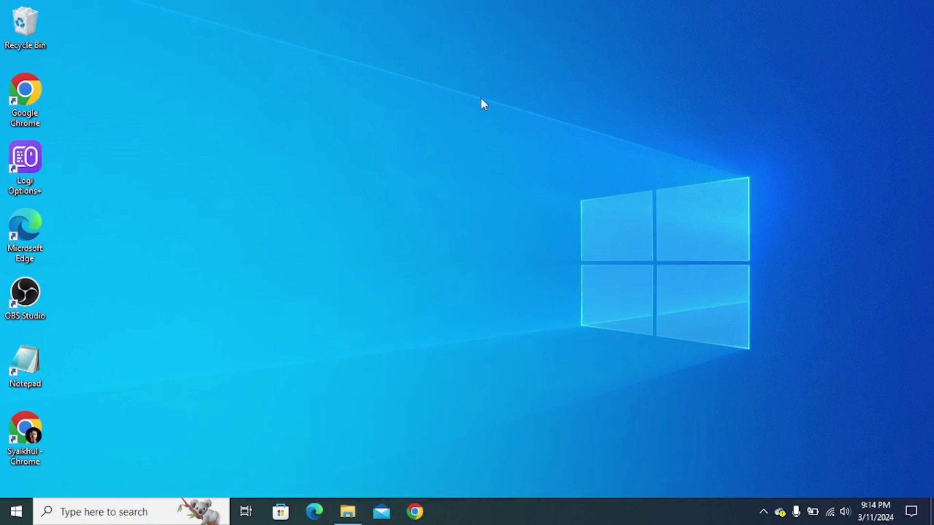
pyautogui.rightClick(241, 97)
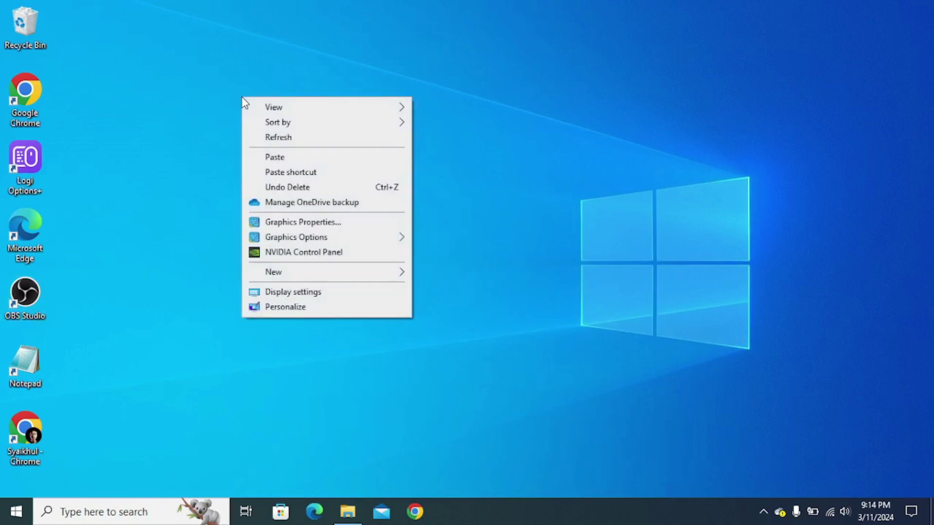
pyautogui.click(284, 157)
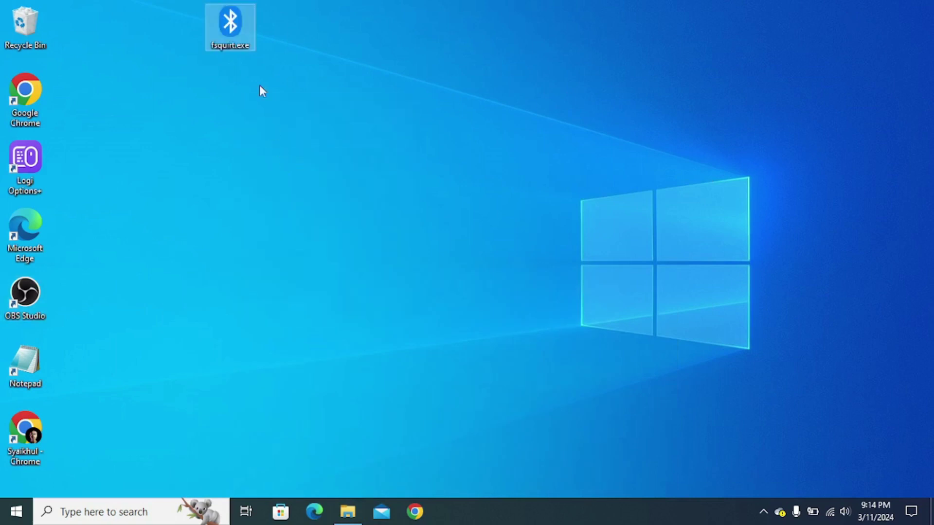
pyautogui.moveTo(232, 20); pyautogui.dragTo(238, 166)
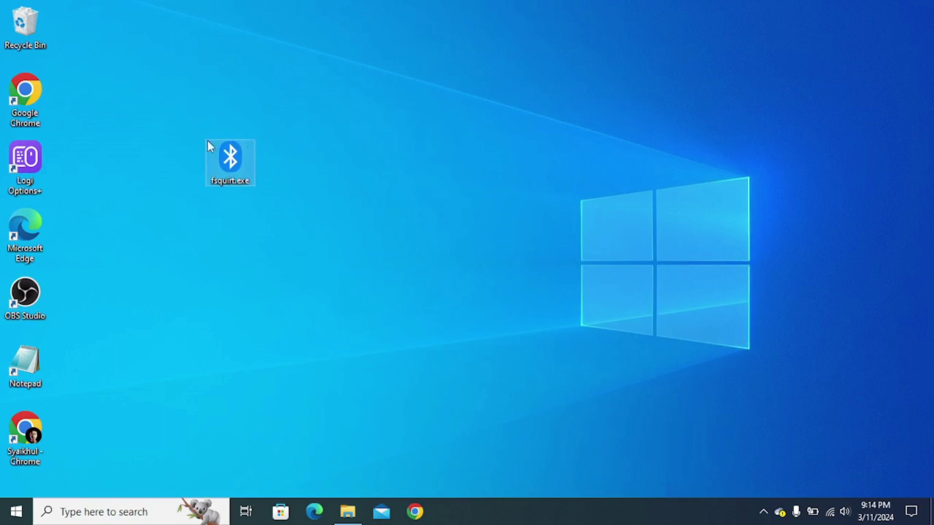
# Step: Run fsquirt.exe, try sending files to the A04s phone as far as the file selection page, and close the wizard
pyautogui.doubleClick(235, 161)
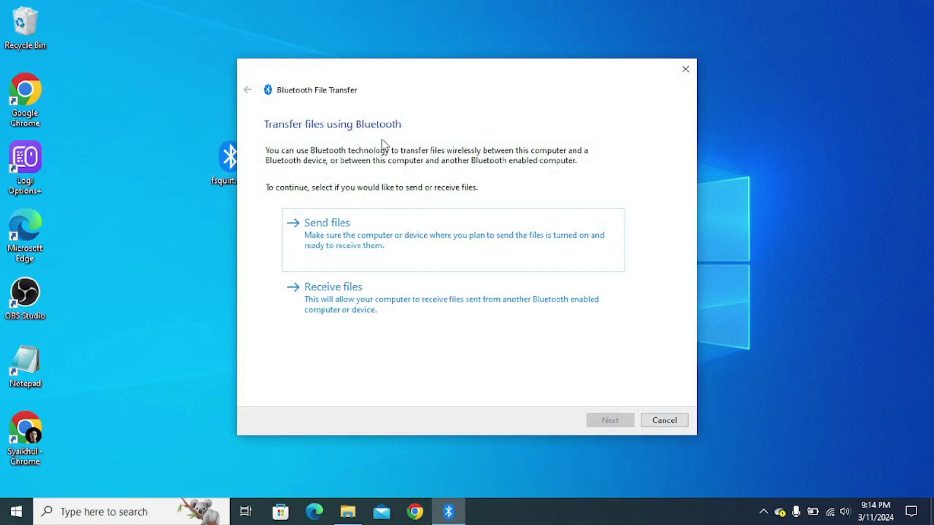
pyautogui.click(354, 235)
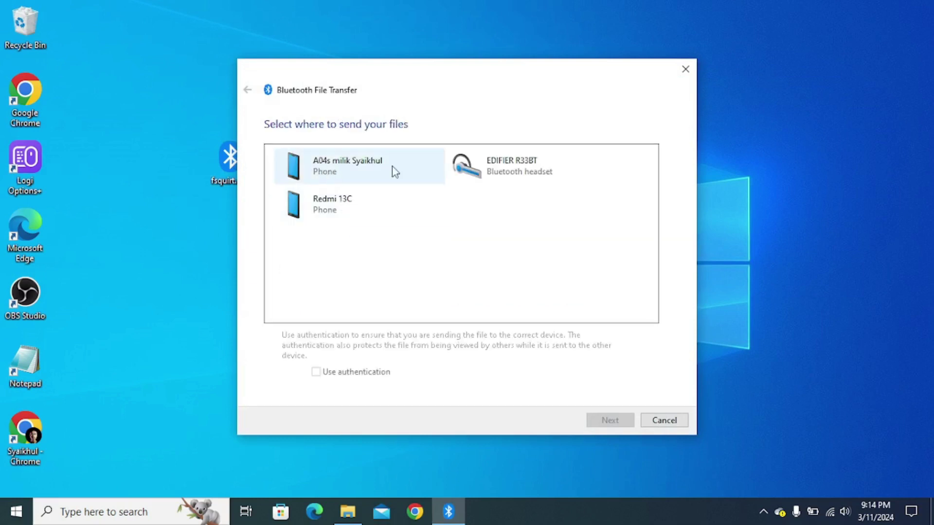
pyautogui.click(380, 171)
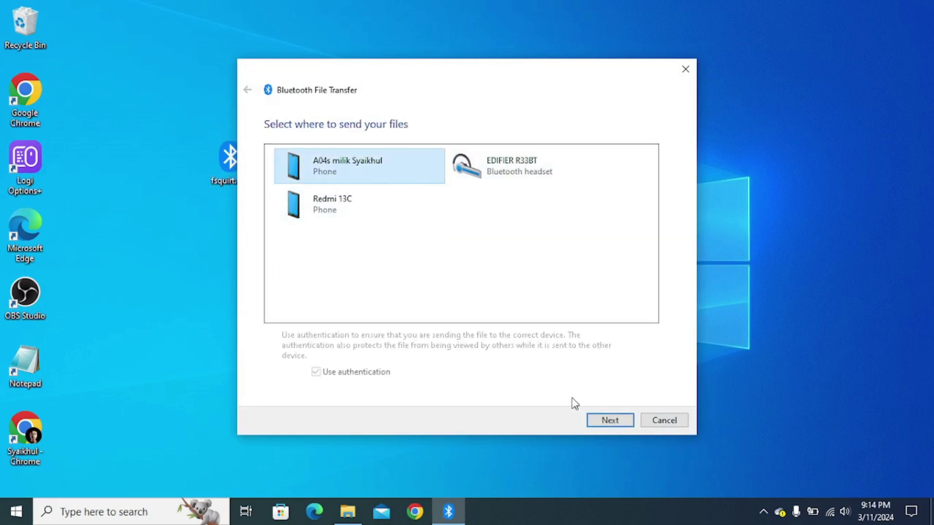
pyautogui.click(594, 419)
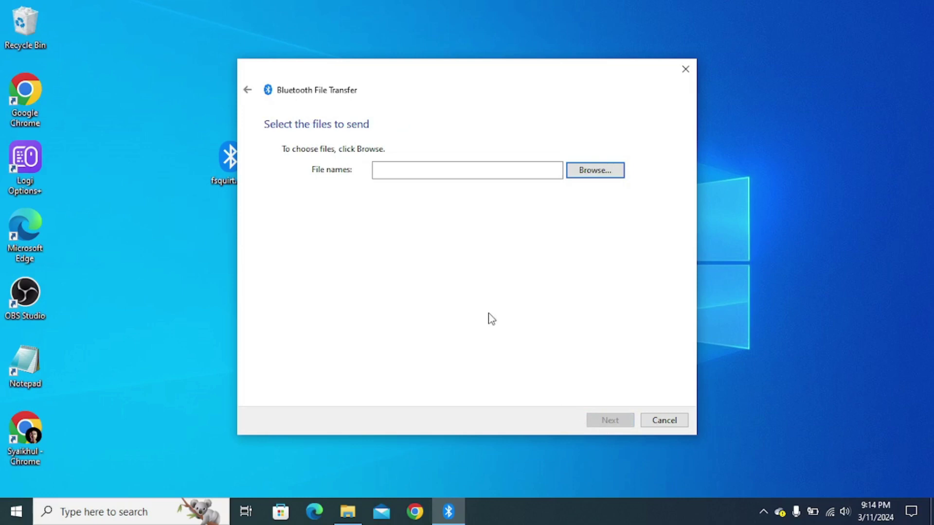
pyautogui.click(248, 90)
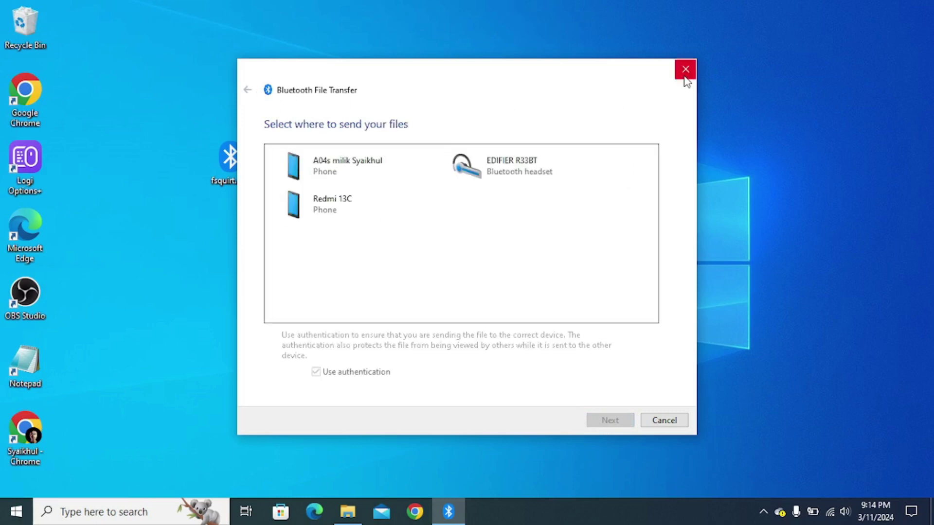
pyautogui.click(685, 69)
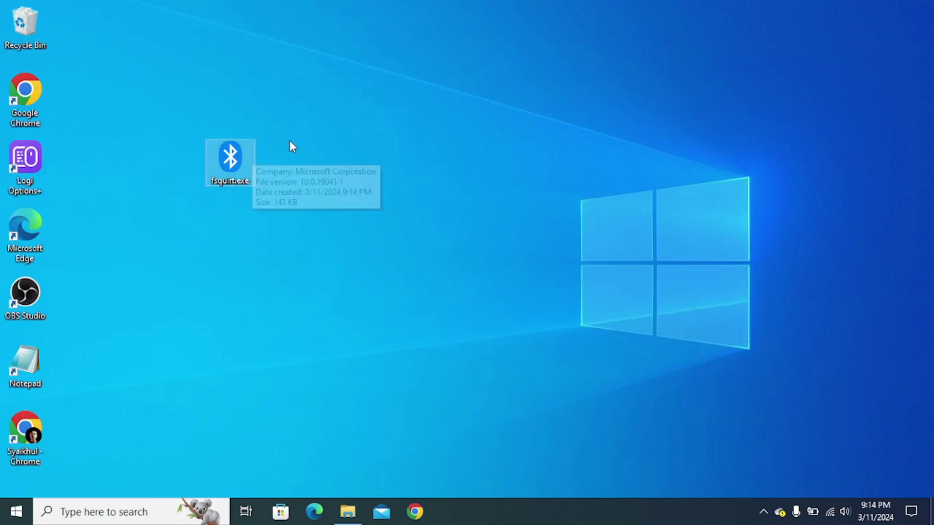
# Step: Pin fsquirt.exe to the taskbar and delete its copy from the desktop
pyautogui.moveTo(232, 165); pyautogui.dragTo(242, 181)
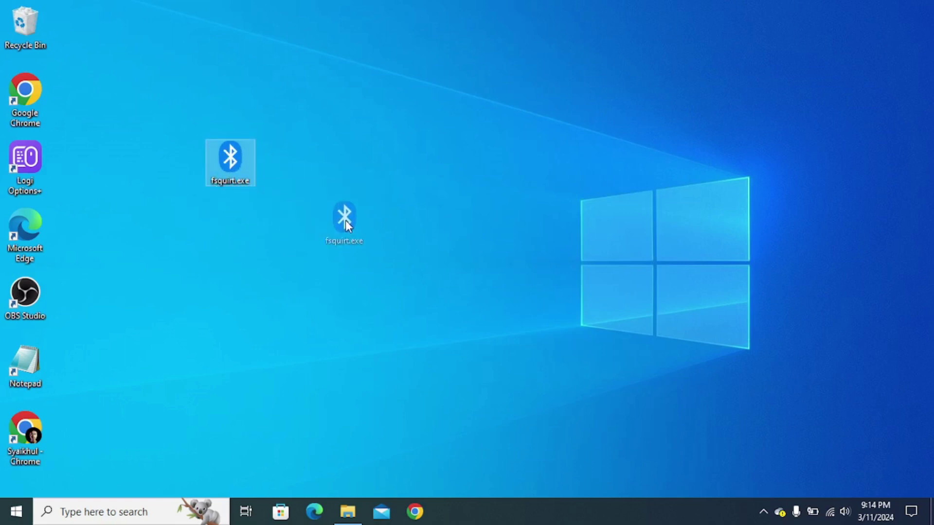
pyautogui.moveTo(468, 445); pyautogui.dragTo(447, 513)
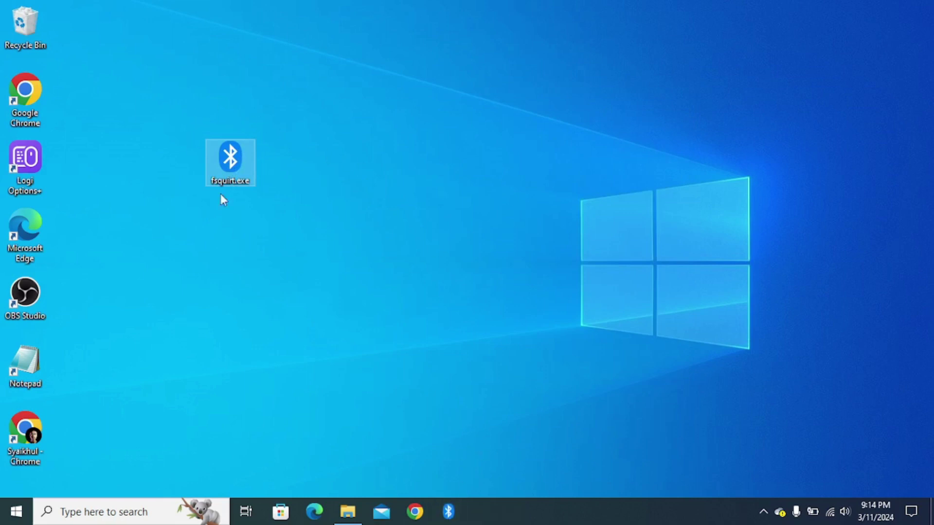
pyautogui.doubleClick(232, 162)
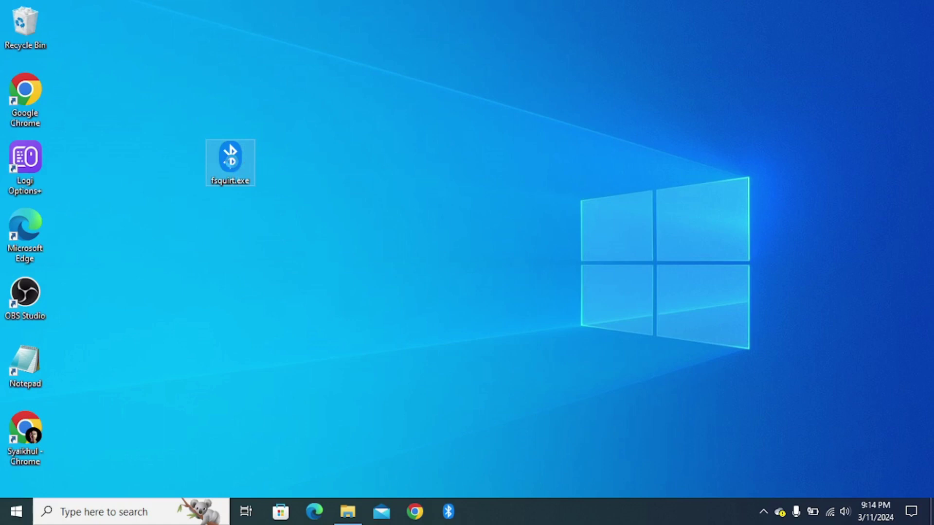
pyautogui.rightClick(229, 162)
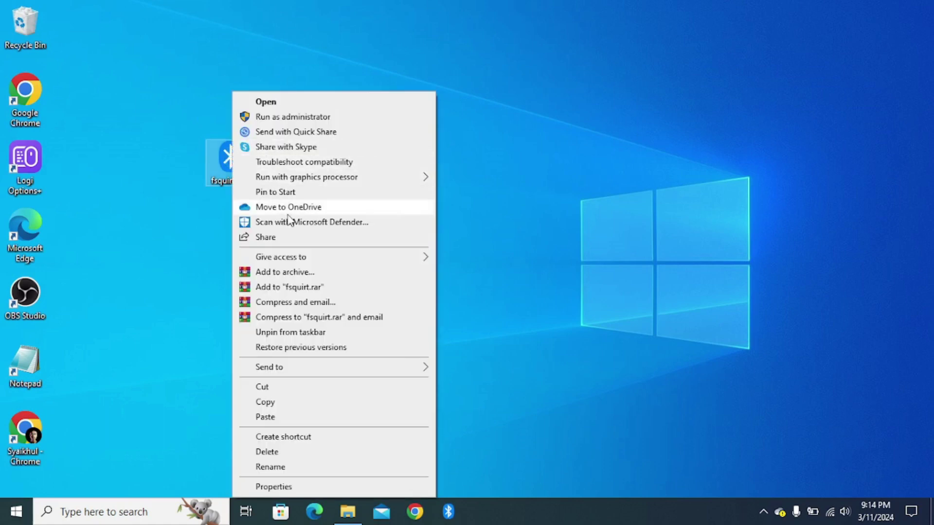
pyautogui.click(267, 452)
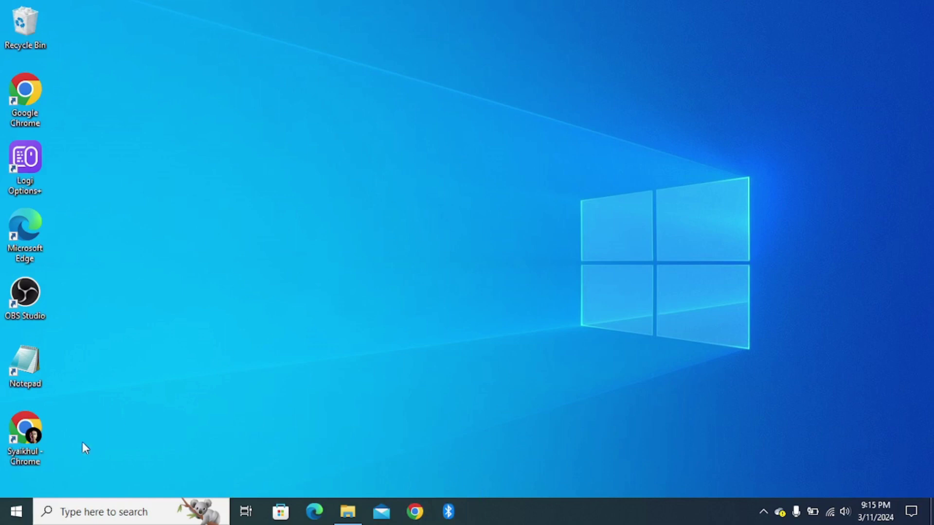
# Step: Open Device Manager, maximize its window, and collapse the System devices category
pyautogui.rightClick(16, 509)
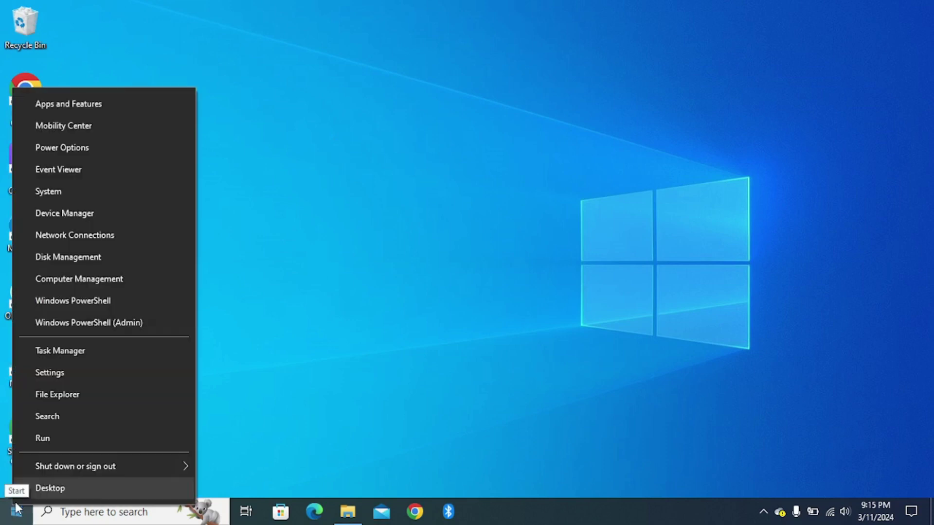
pyautogui.click(84, 216)
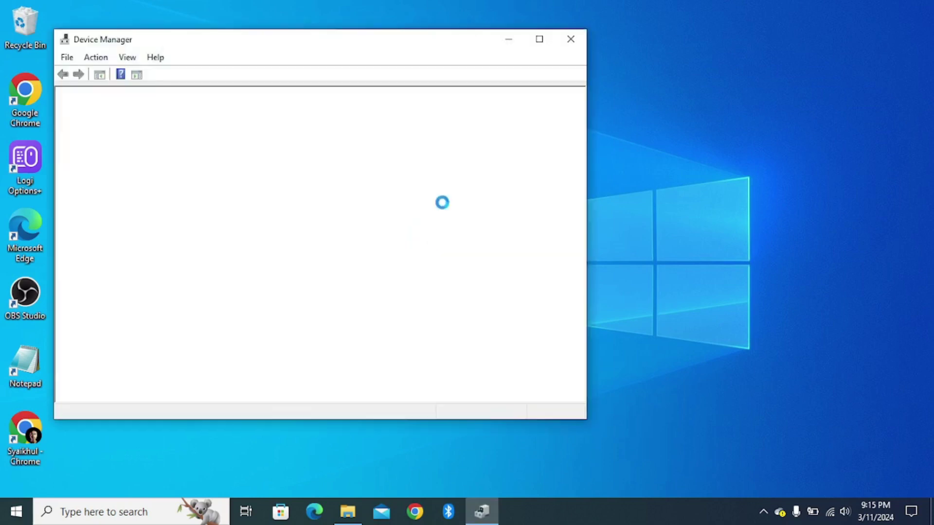
pyautogui.click(541, 40)
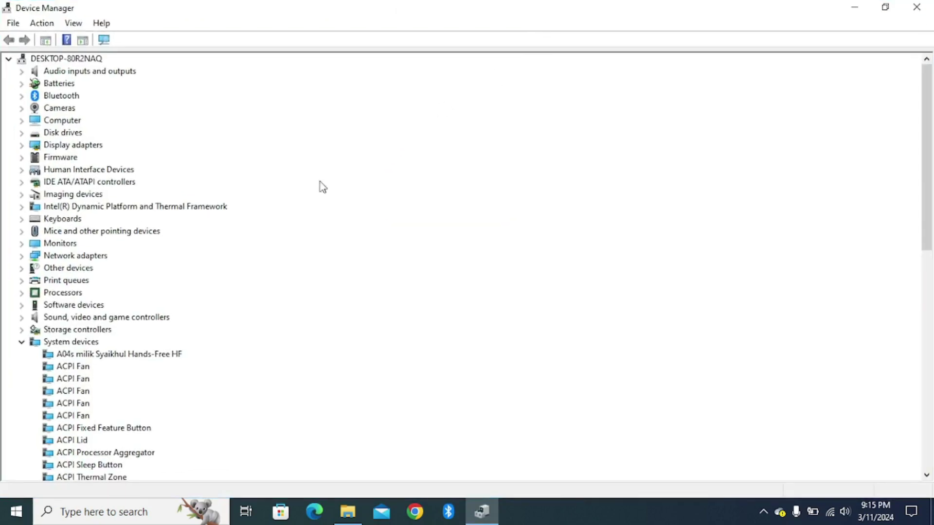
pyautogui.click(21, 343)
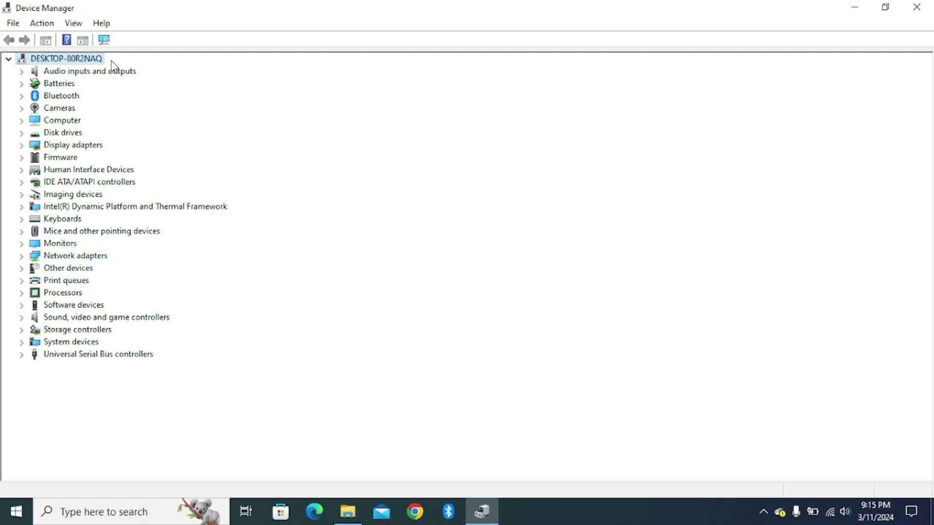
# Step: Start adding legacy hardware and choose to install hardware manually selected from a list
pyautogui.click(48, 22)
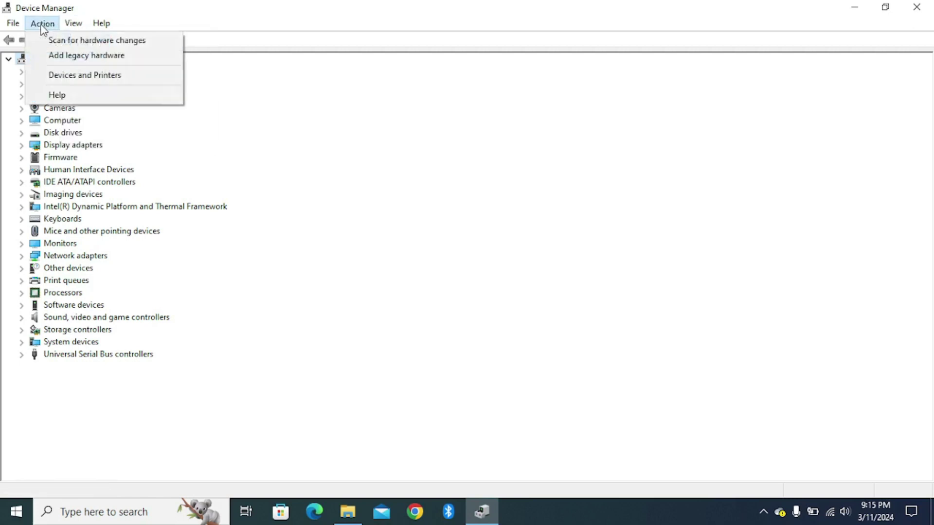
pyautogui.click(92, 57)
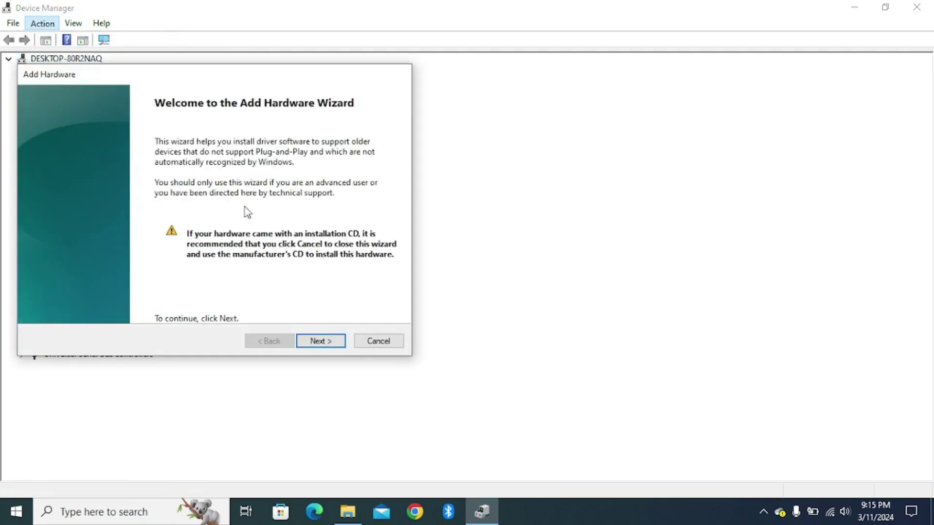
pyautogui.click(316, 342)
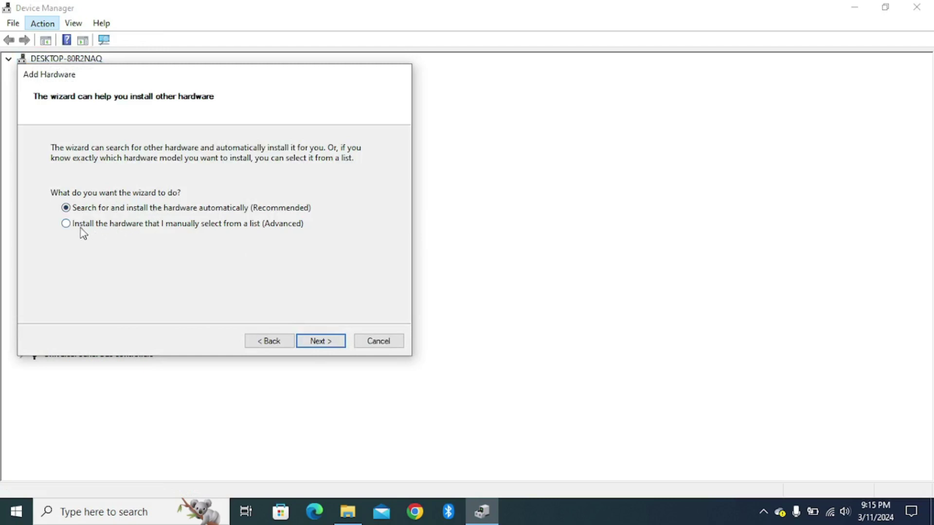
pyautogui.click(70, 225)
pyautogui.click(318, 342)
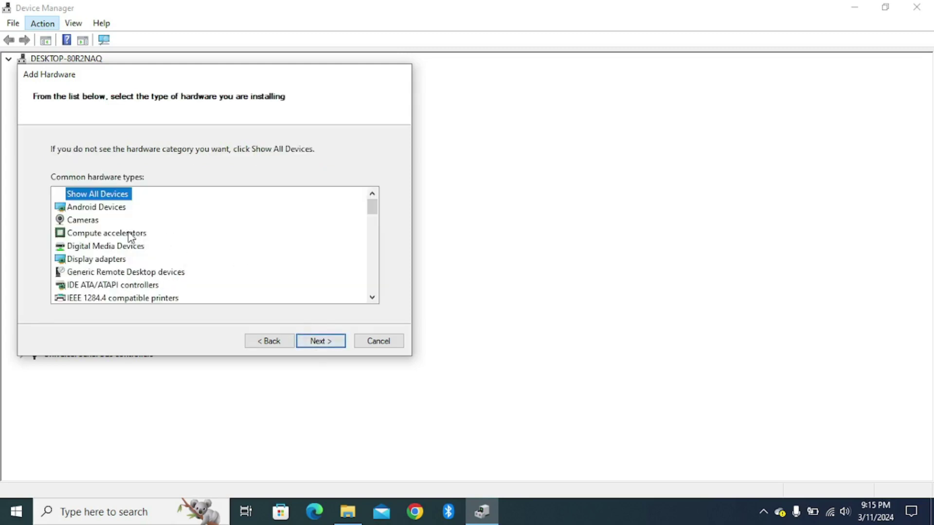
# Step: Choose Network adapters as the hardware type to install and continue to the driver selection
pyautogui.scroll(-3, 131, 237)
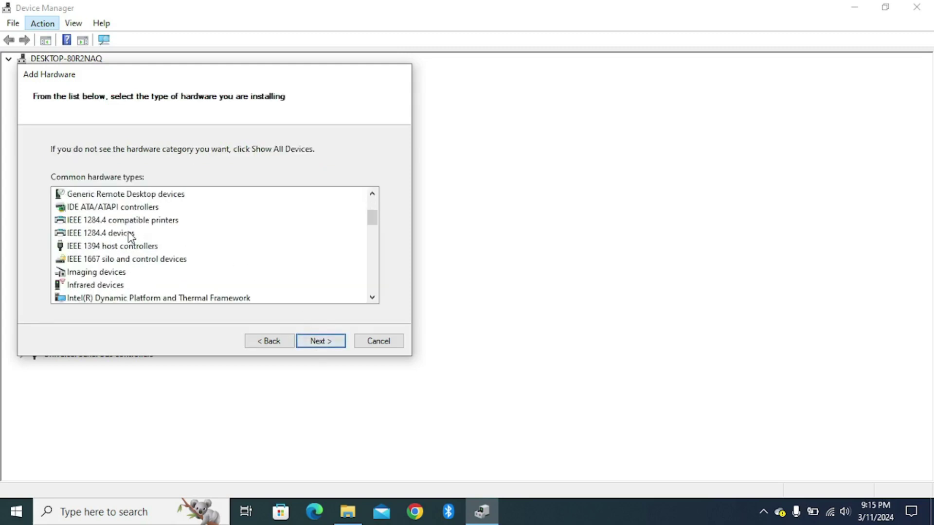
pyautogui.scroll(-4, 130, 237)
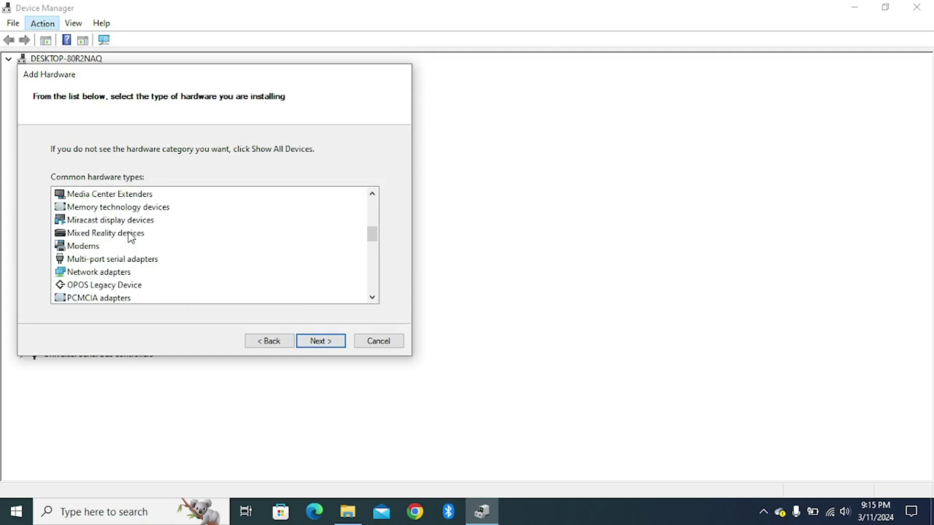
pyautogui.scroll(-6, 130, 237)
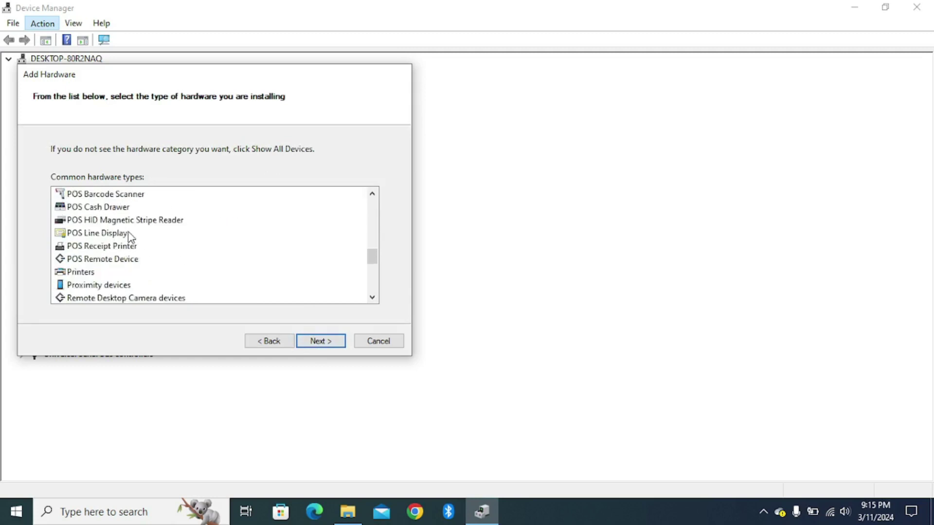
pyautogui.scroll(1, 130, 236)
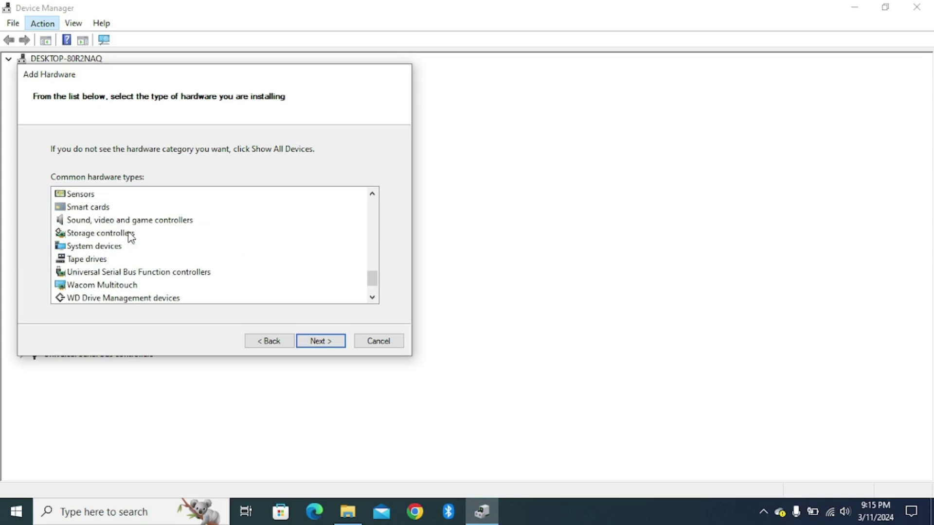
pyautogui.scroll(-1, 131, 237)
pyautogui.scroll(3, 130, 236)
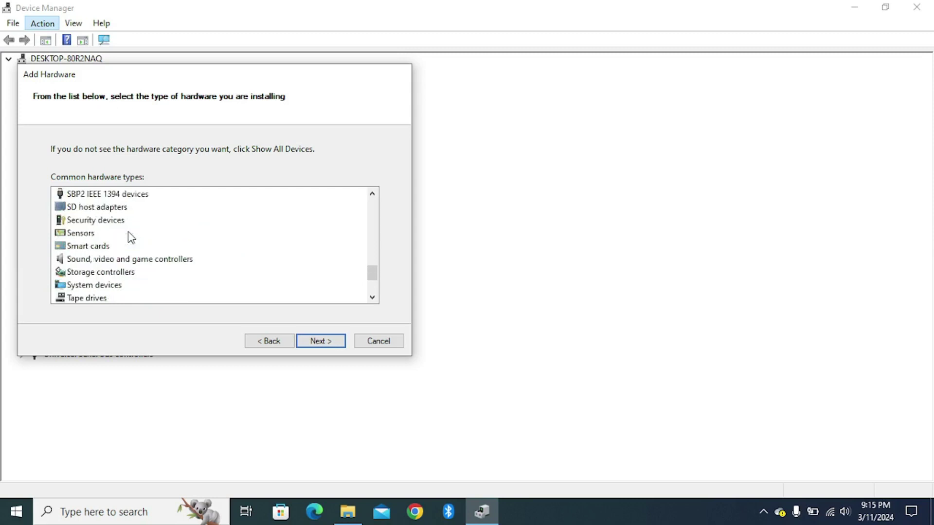
pyautogui.scroll(5, 130, 237)
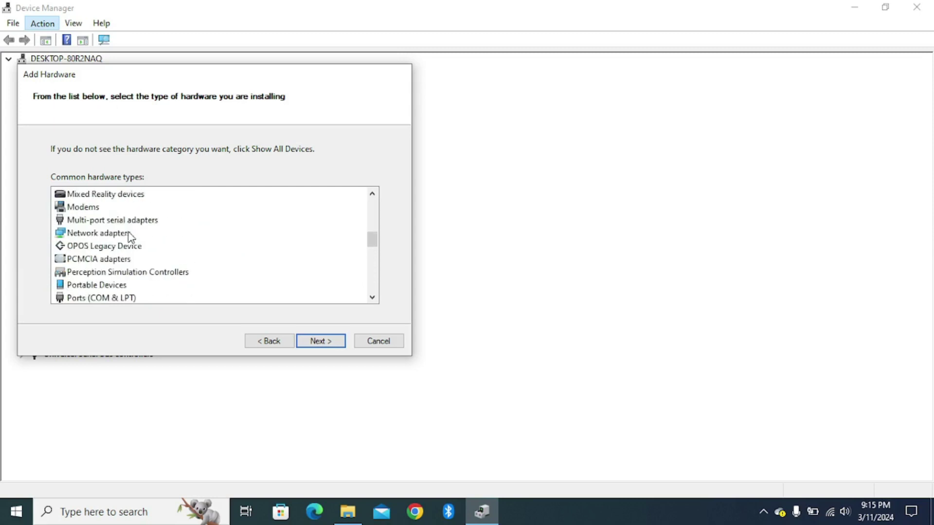
pyautogui.click(80, 234)
pyautogui.click(300, 342)
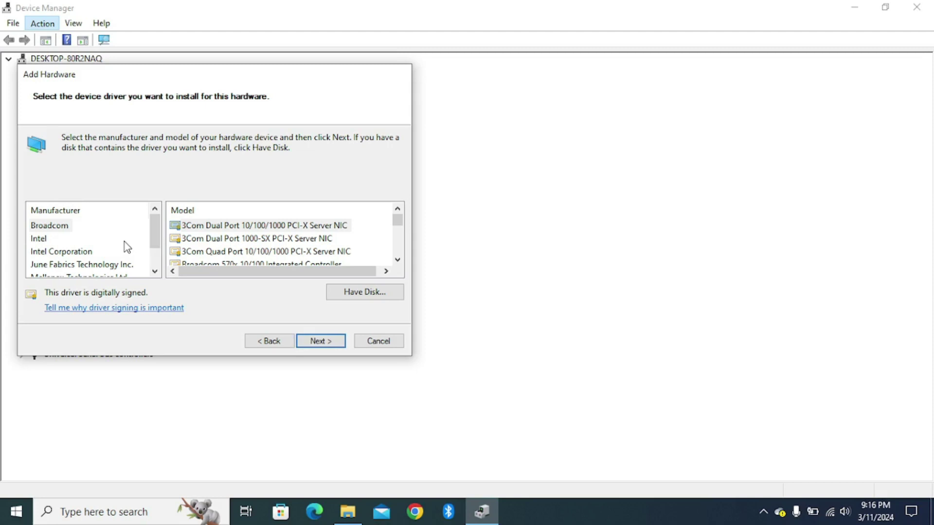
# Step: Try to install Microsoft's Generic Virtual Network Channel Device and finish the Add Hardware wizard
pyautogui.scroll(-1, 127, 247)
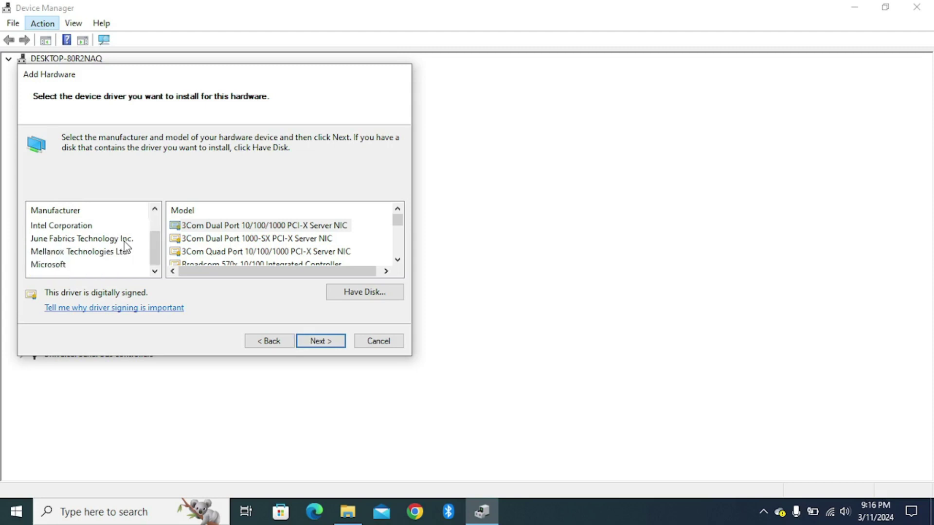
pyautogui.click(47, 268)
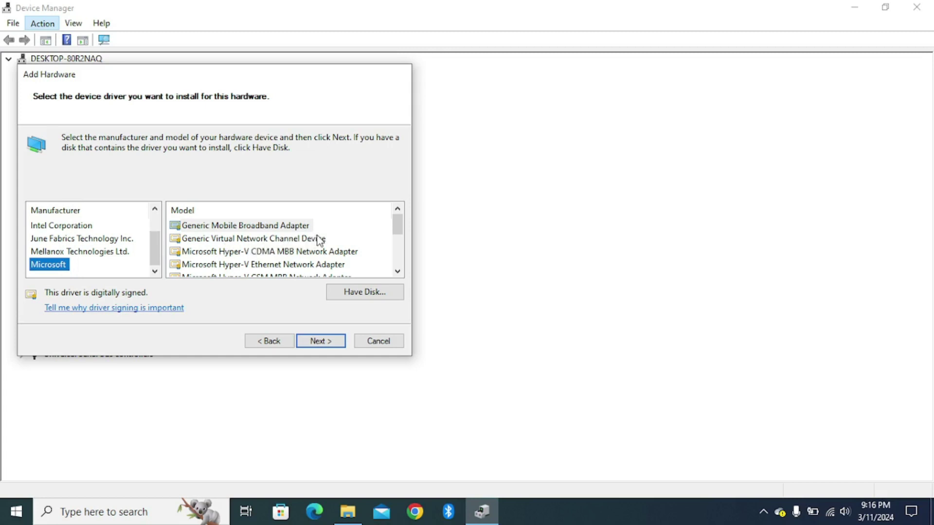
pyautogui.click(212, 243)
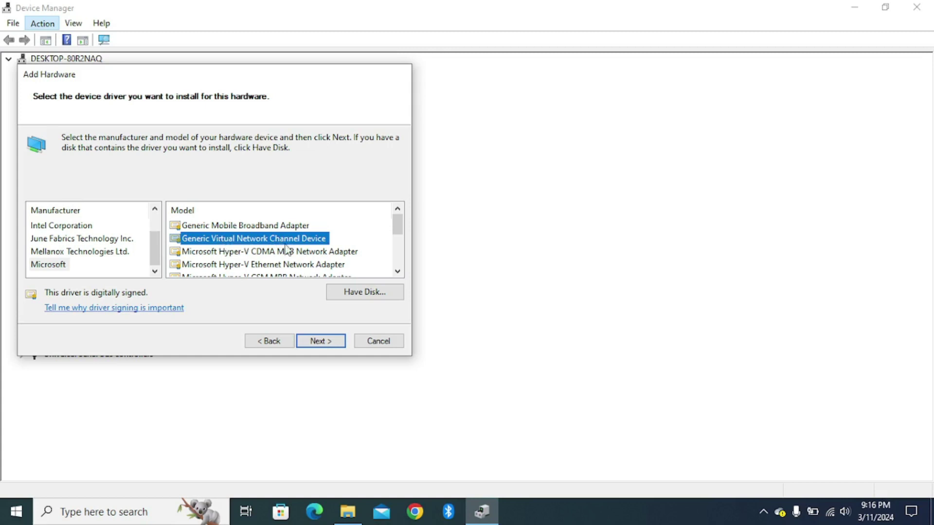
pyautogui.click(322, 345)
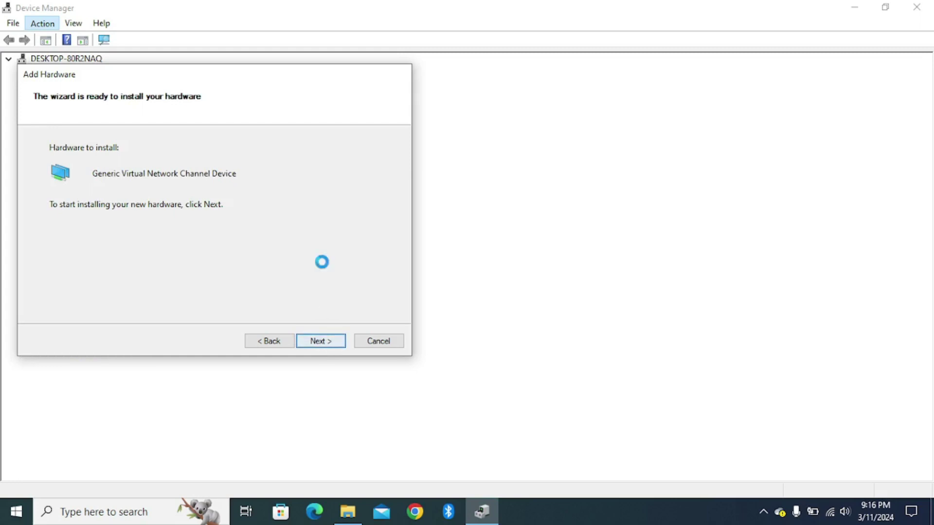
pyautogui.click(321, 341)
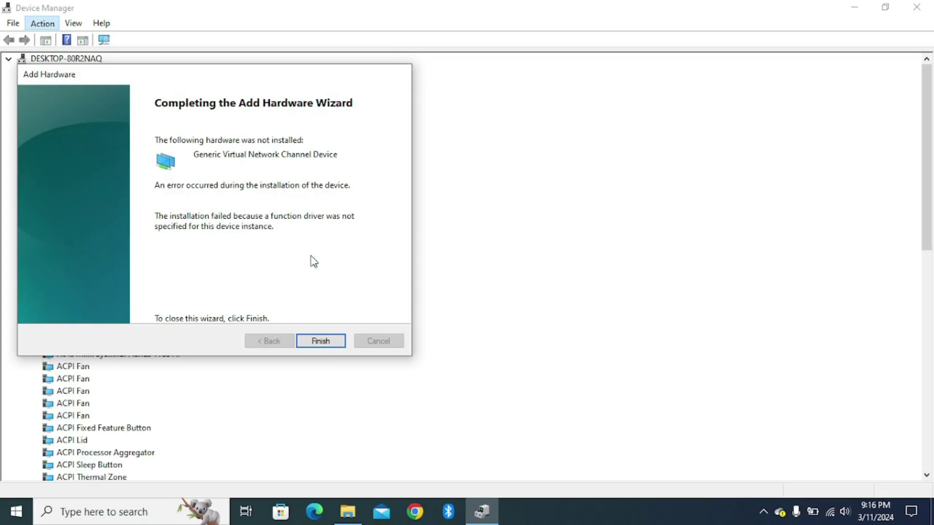
pyautogui.click(312, 340)
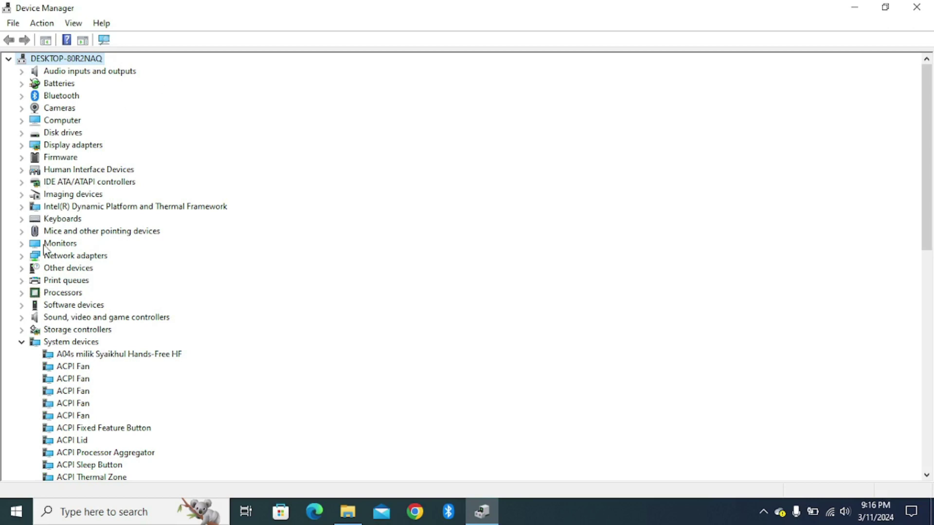
# Step: Update the driver of Bluetooth Device (Personal Area Network) under Network adapters, picking the same-named model from the drivers available on the computer
pyautogui.click(21, 257)
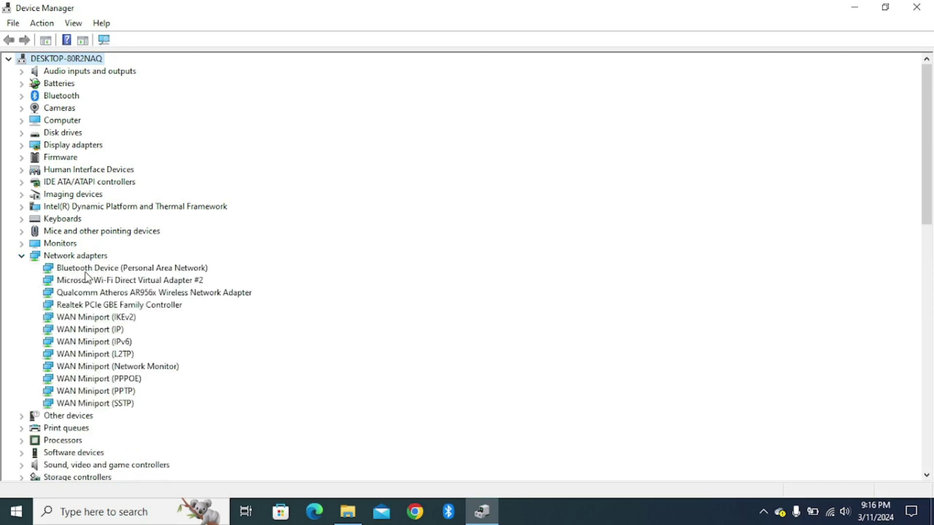
pyautogui.rightClick(112, 273)
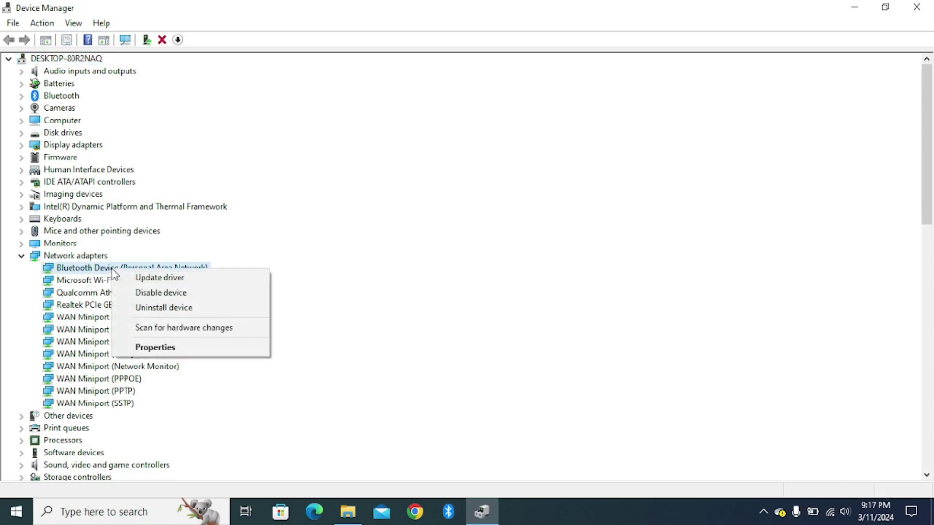
pyautogui.click(132, 282)
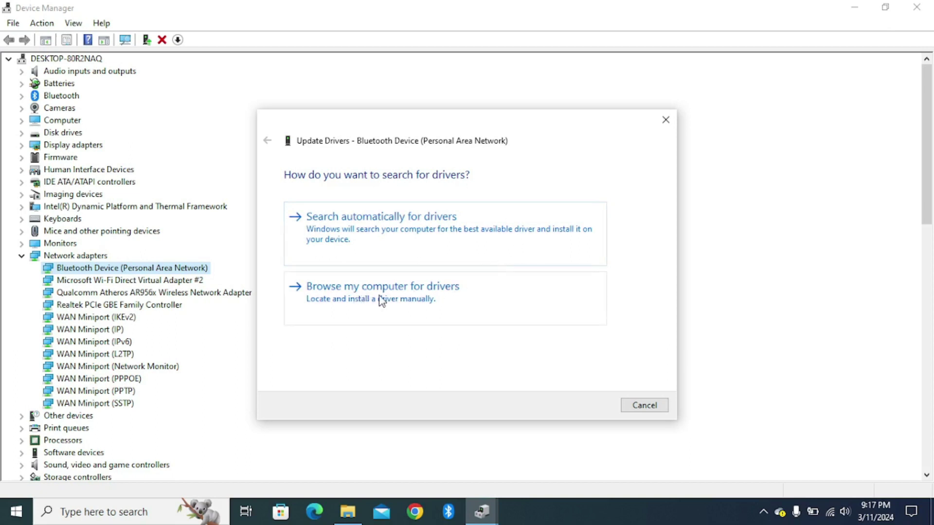
pyautogui.click(362, 302)
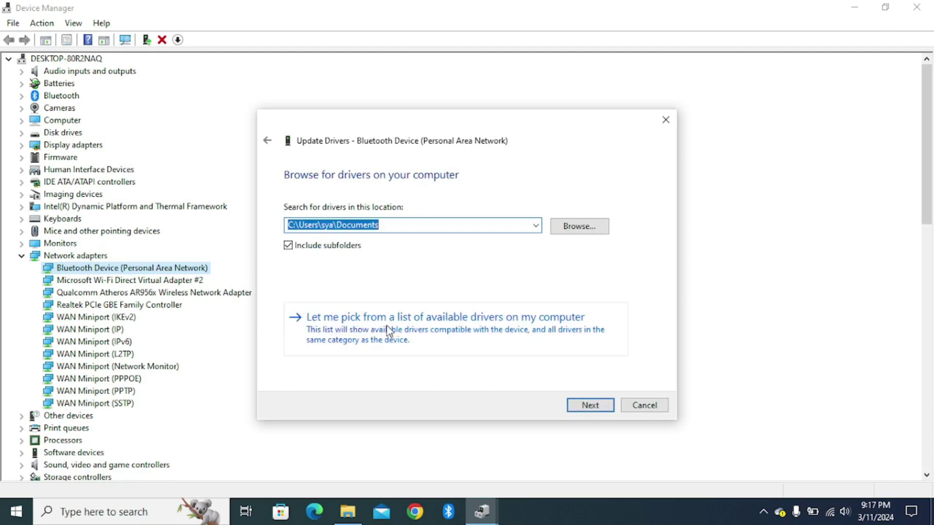
pyautogui.click(413, 331)
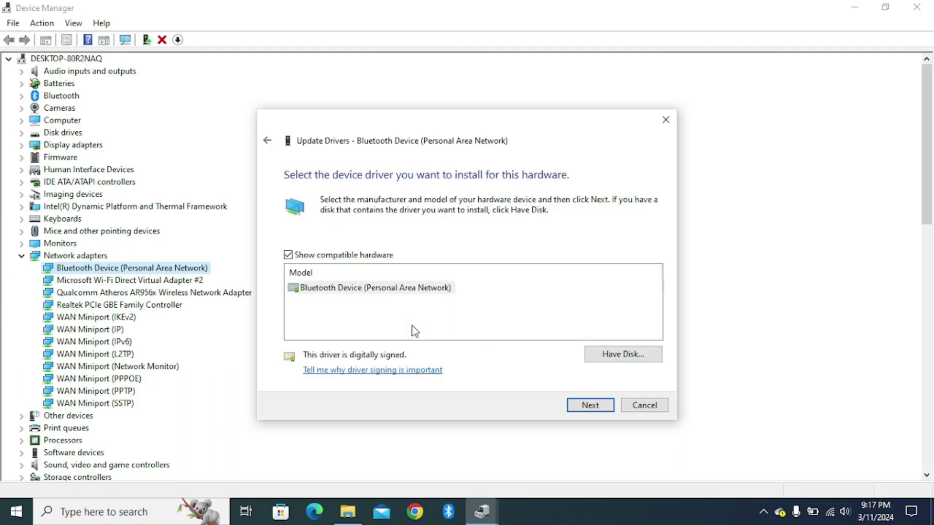
pyautogui.click(307, 289)
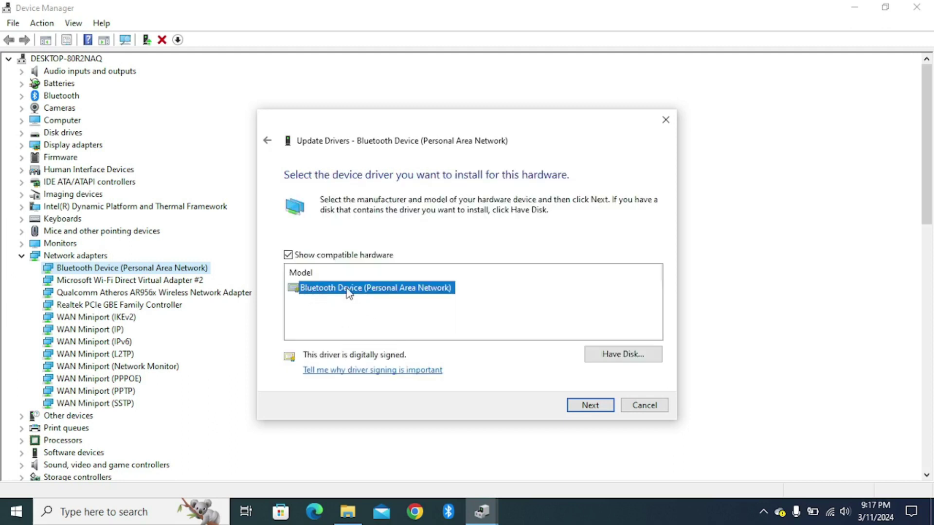
pyautogui.click(577, 413)
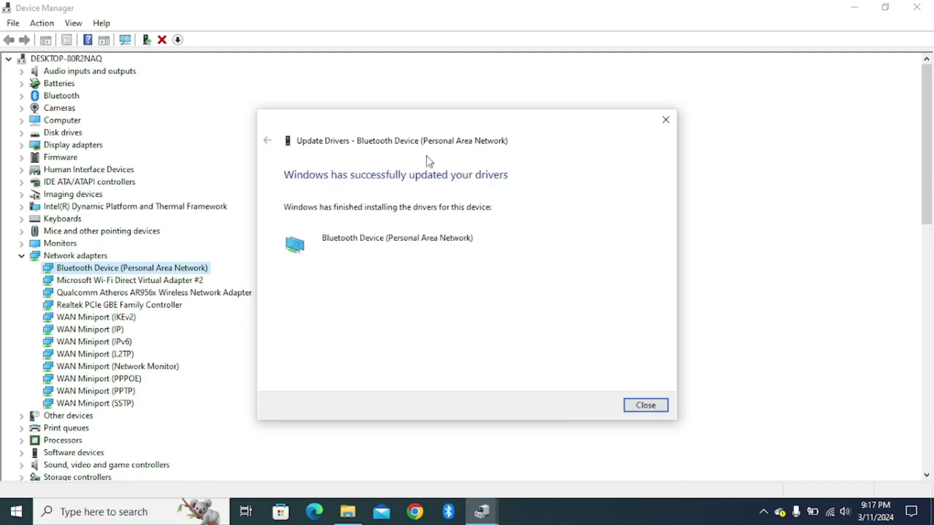
pyautogui.click(650, 404)
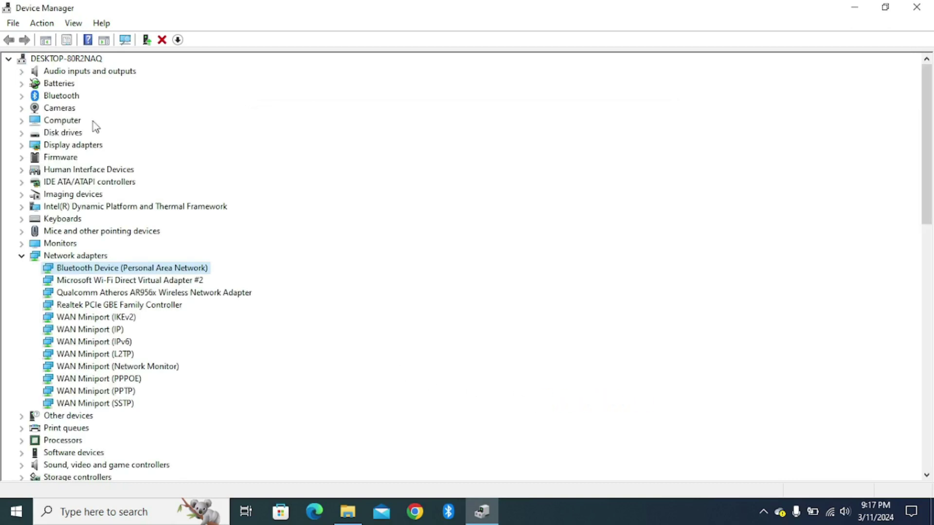
# Step: Scan for hardware changes and close Device Manager
pyautogui.click(43, 25)
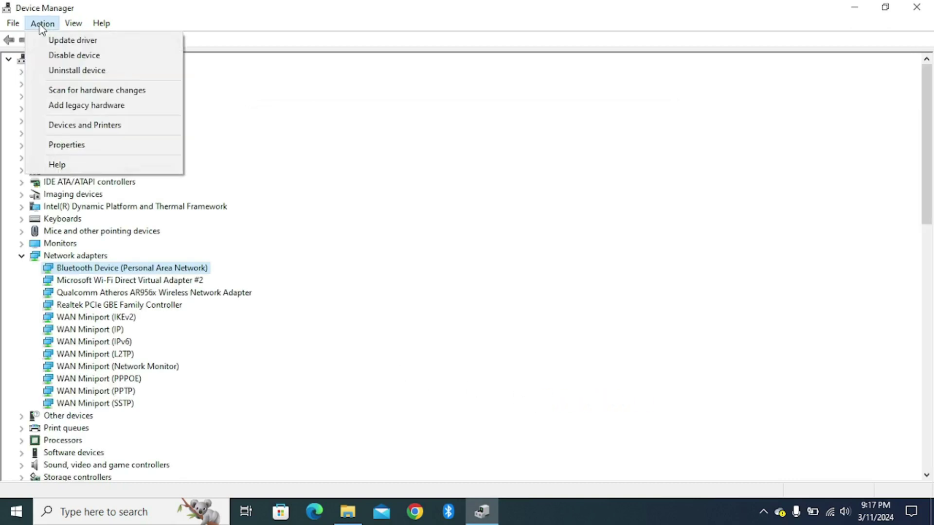
pyautogui.click(65, 92)
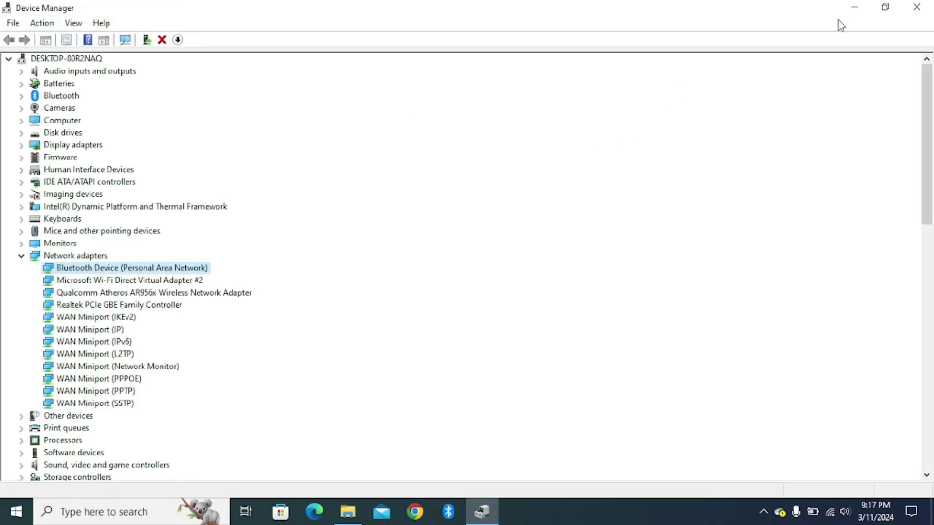
pyautogui.click(915, 9)
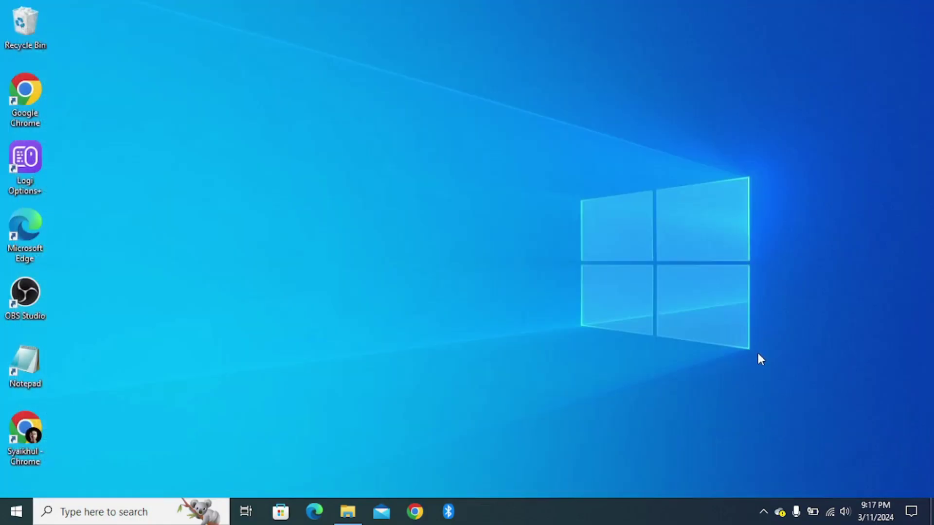
# Step: Show the hidden notification area icons
pyautogui.click(762, 516)
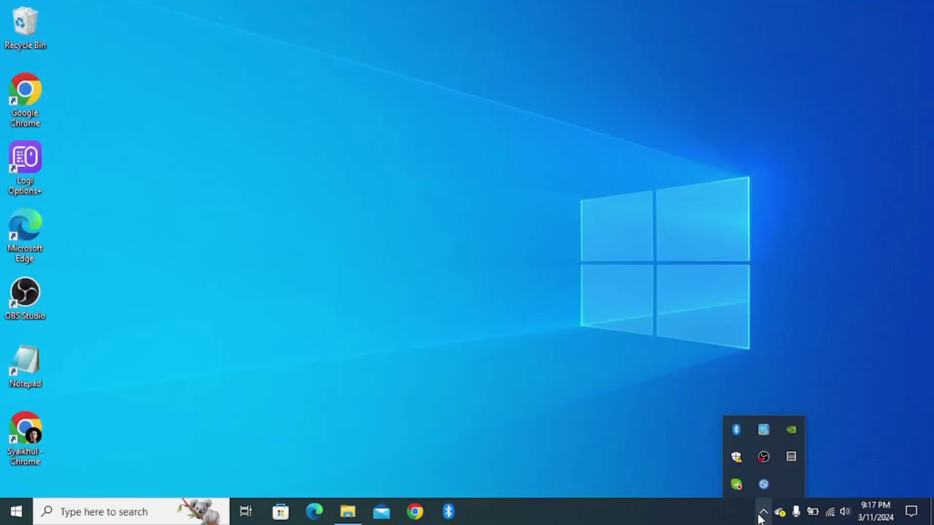